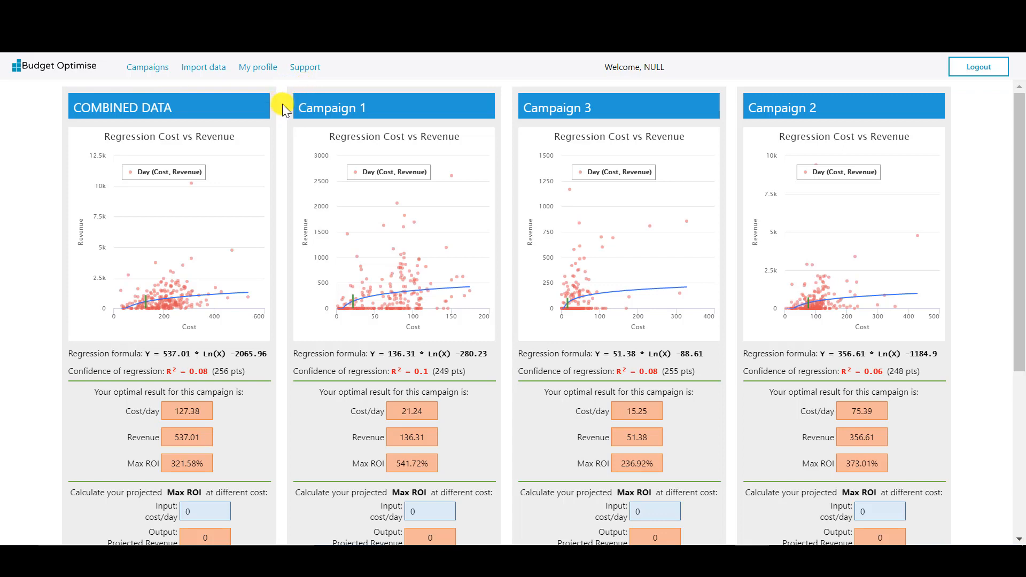
# Examine Campaign 1's cost versus revenue regression chart, its data points and curve, the regression formula, confidence and optimal result.
pyautogui.scroll(-2, 281, 104)
pyautogui.scroll(2, 289, 149)
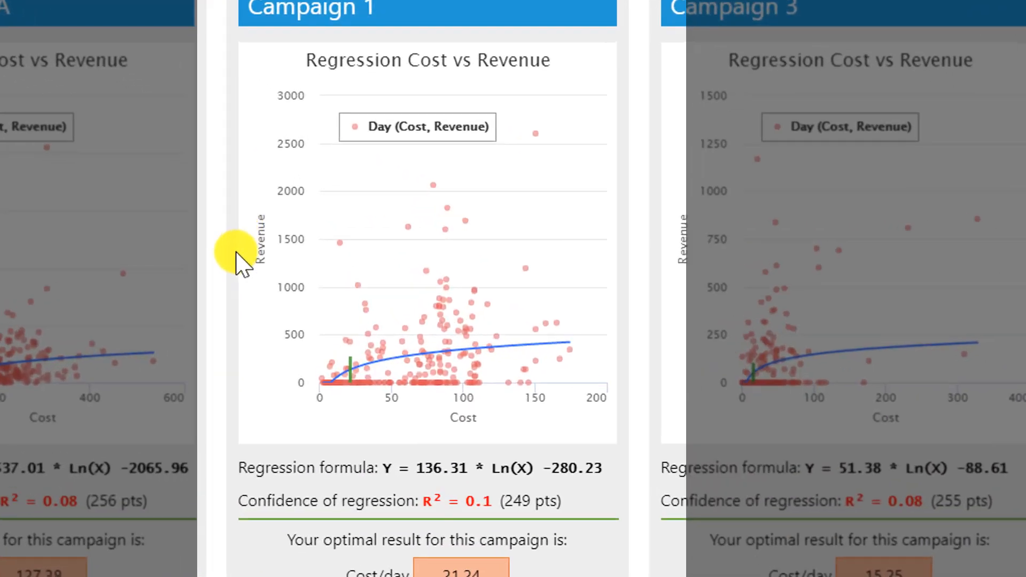
pyautogui.moveTo(446, 312)
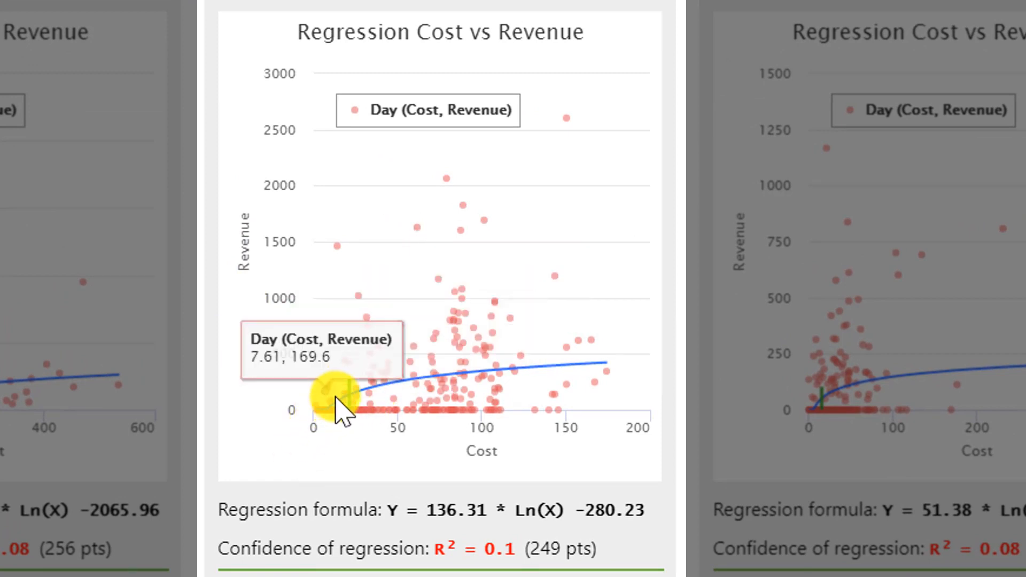
pyautogui.moveTo(367, 392)
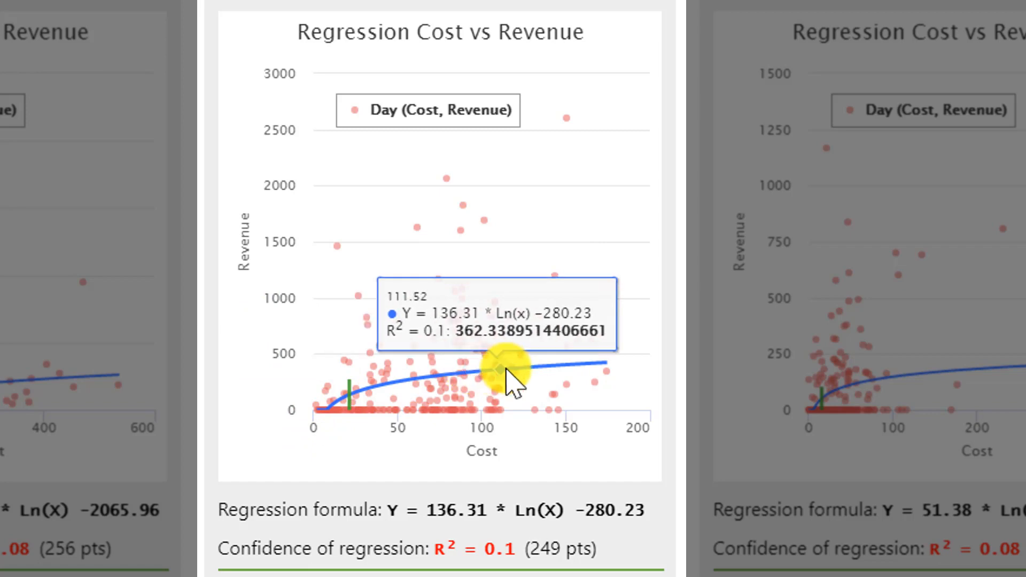
pyautogui.scroll(-3, 695, 246)
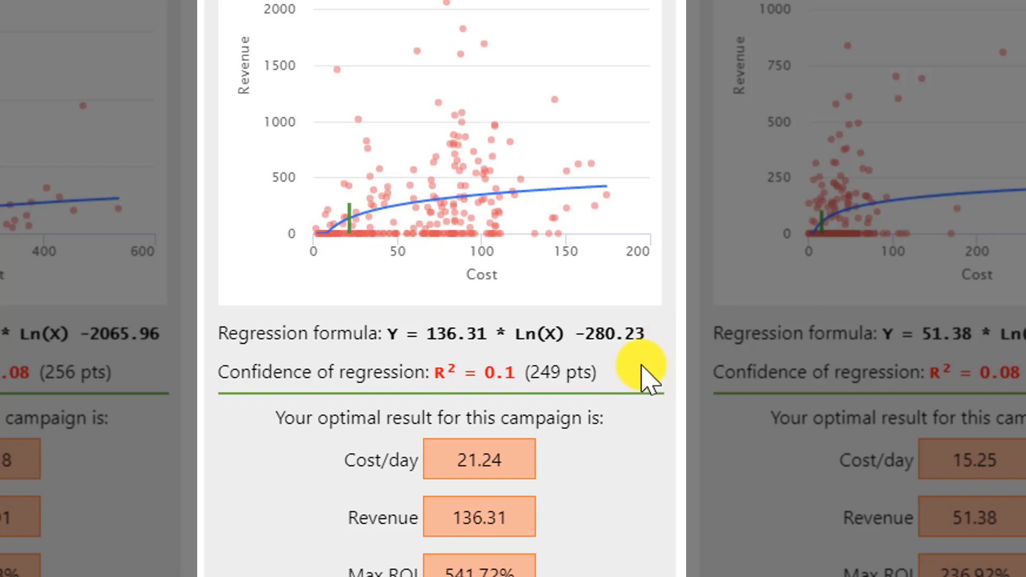
pyautogui.scroll(-1, 555, 451)
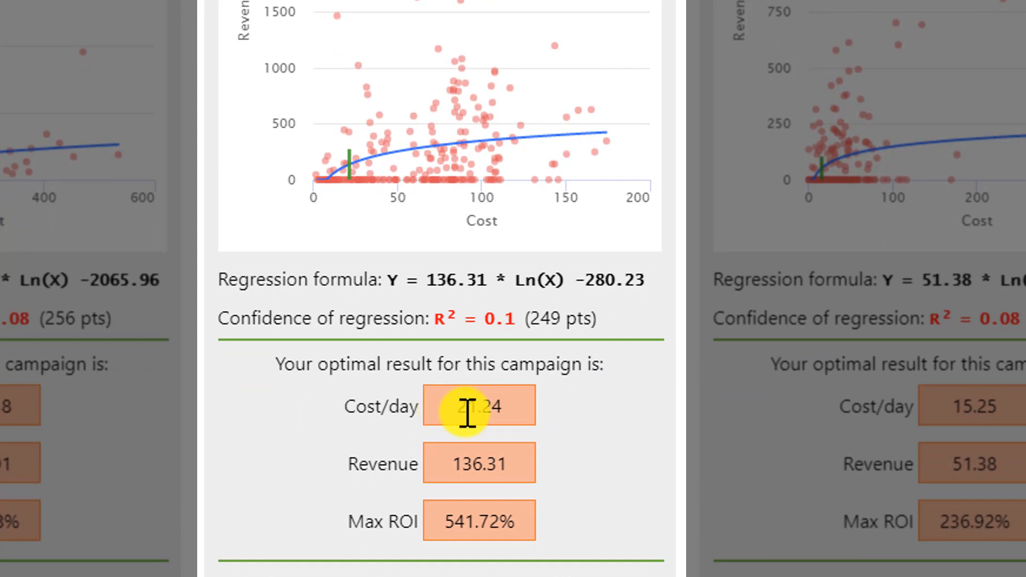
pyautogui.scroll(3, 572, 401)
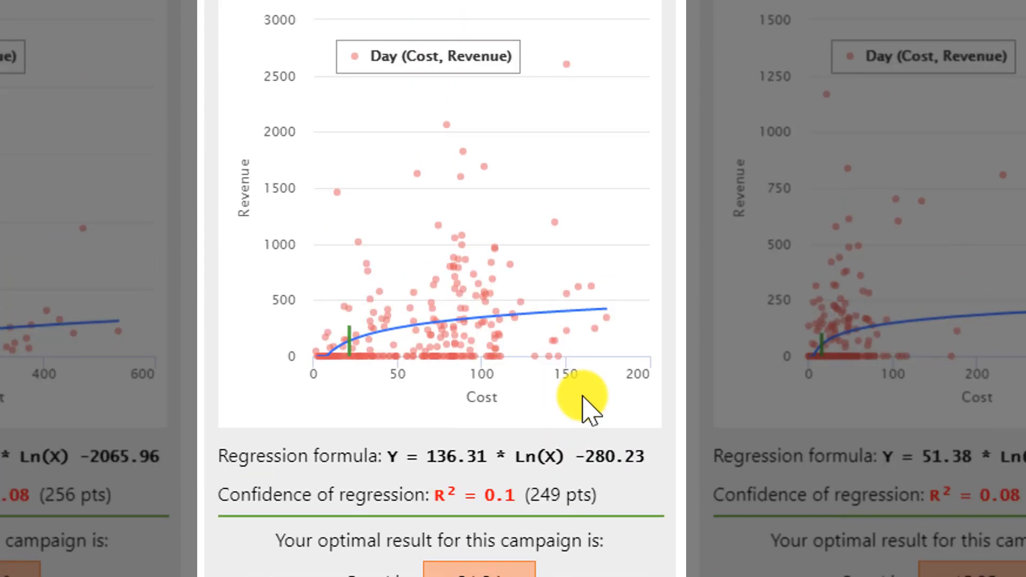
pyautogui.scroll(-3, 658, 561)
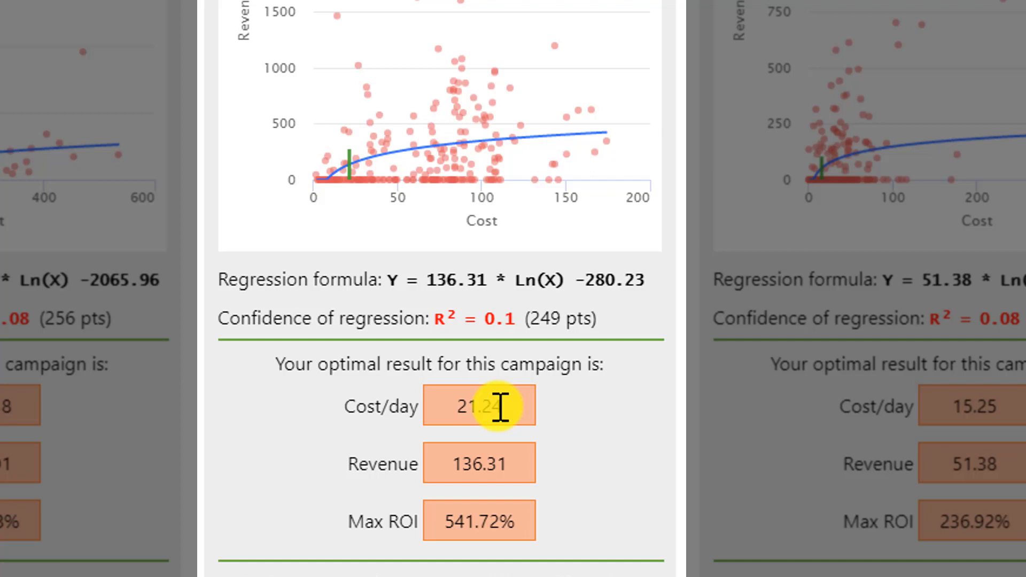
pyautogui.moveTo(409, 157)
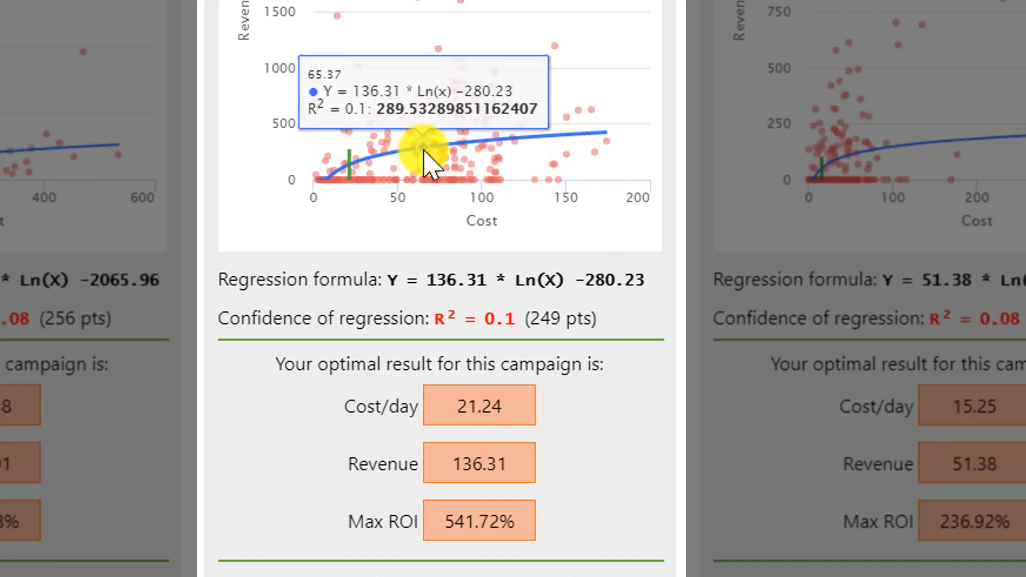
pyautogui.moveTo(411, 135)
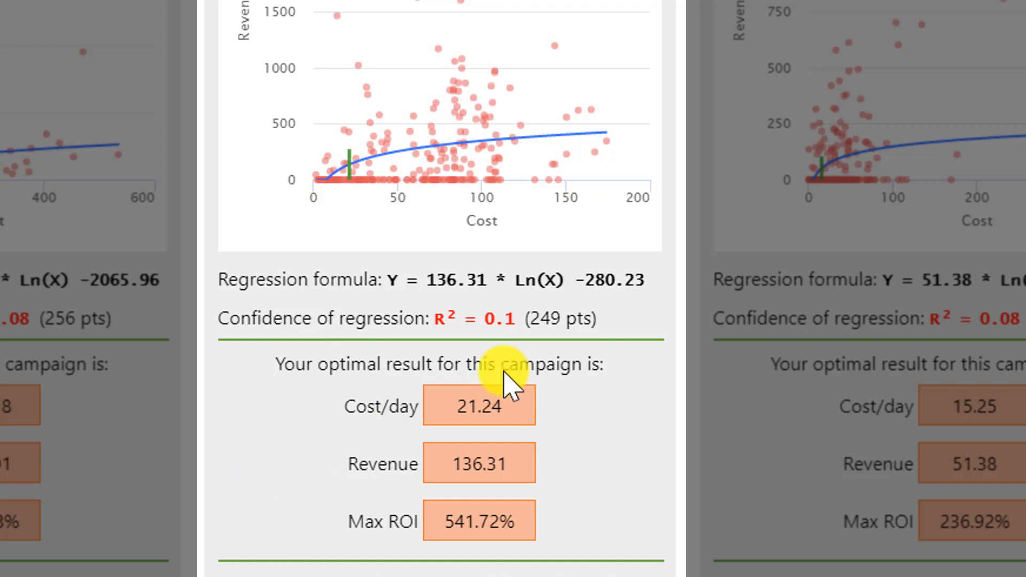
pyautogui.moveTo(583, 135)
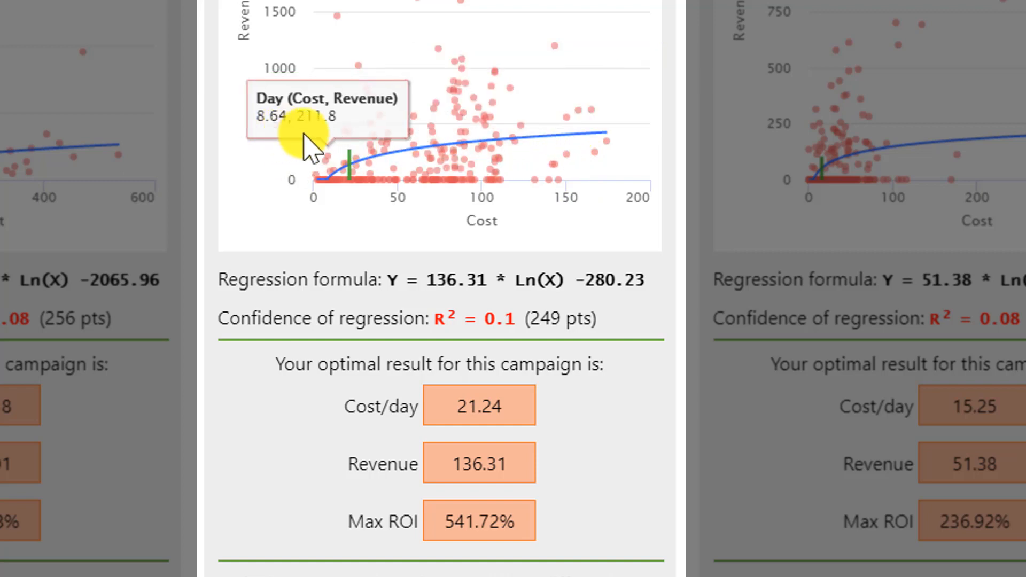
pyautogui.moveTo(605, 151)
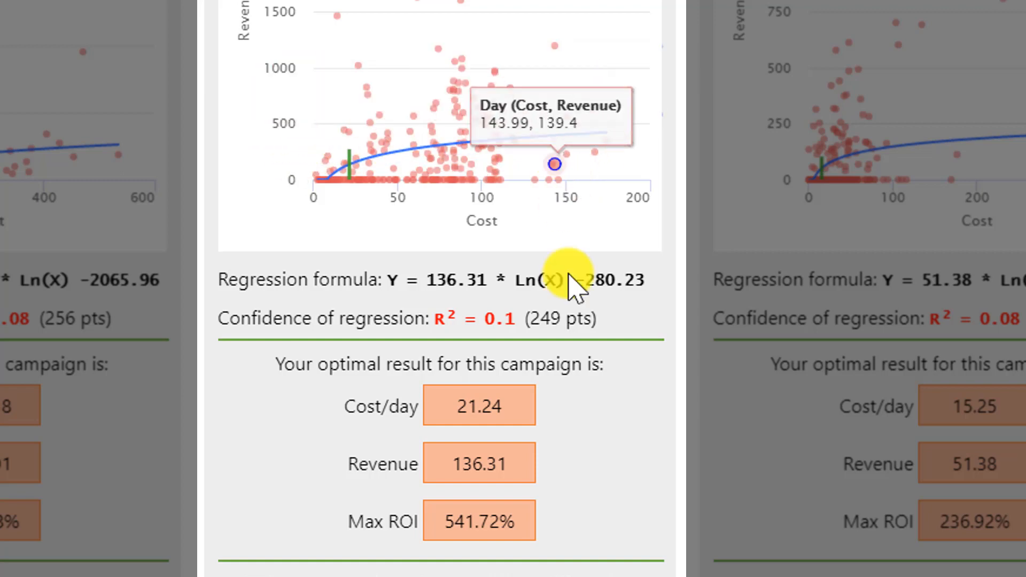
# Calculate Campaign 1's projected Max ROI at a cost per day of 50.
pyautogui.scroll(-3, 614, 394)
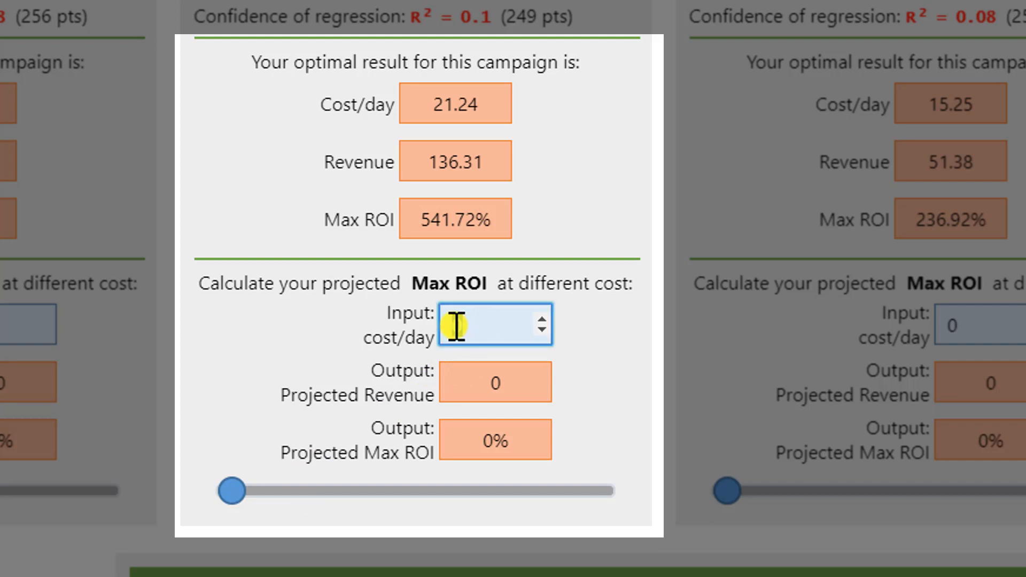
pyautogui.doubleClick(458, 325)
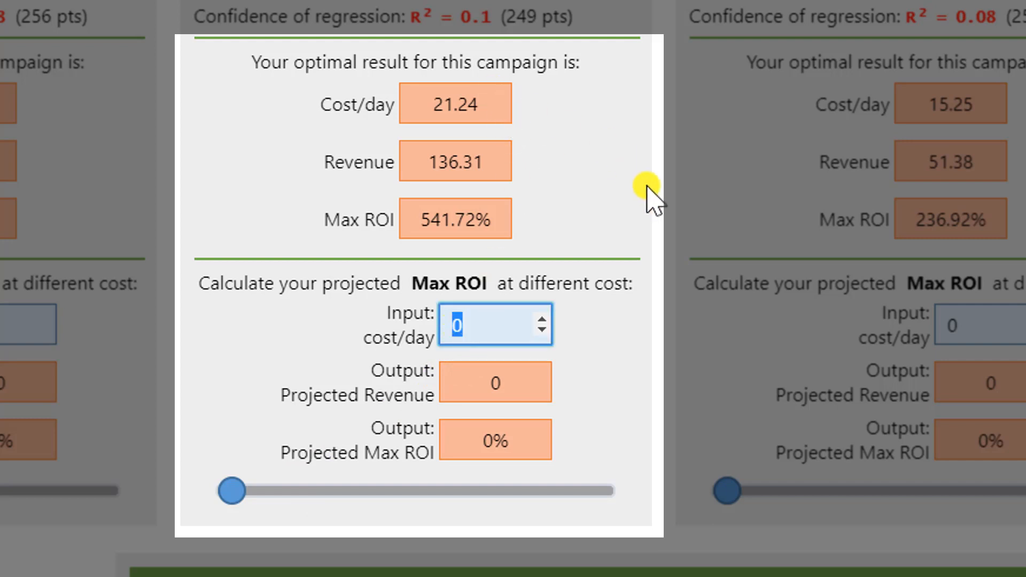
pyautogui.write('50')
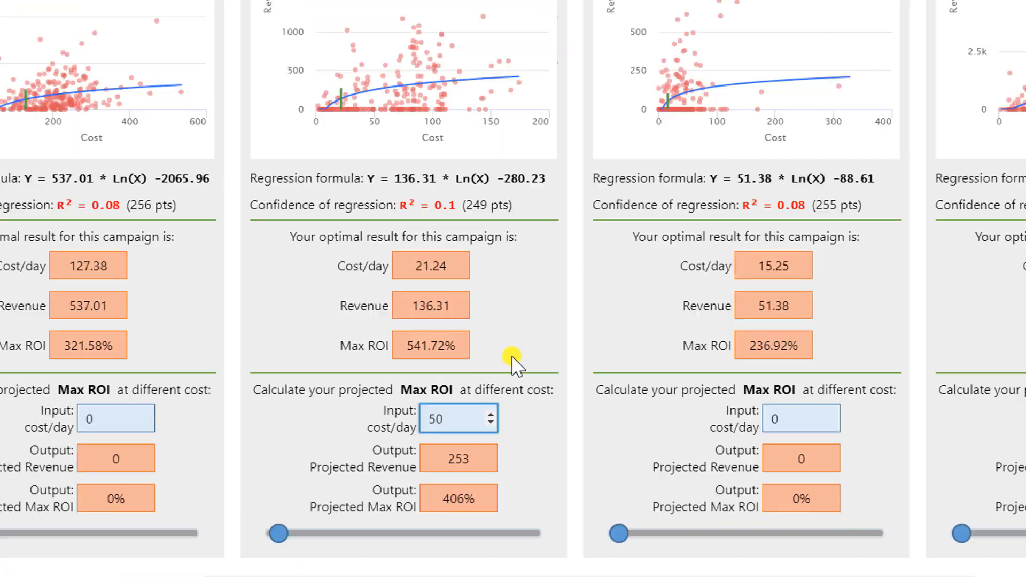
# Raise the projected cost per day for the combined data to 1022.44 with its slider.
pyautogui.scroll(2, 467, 399)
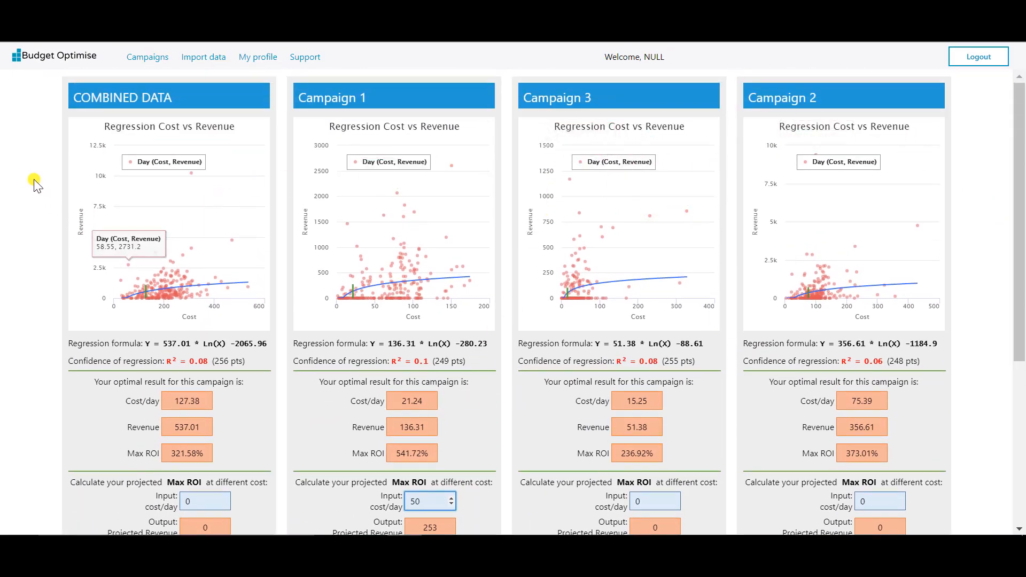
pyautogui.scroll(-2, 34, 179)
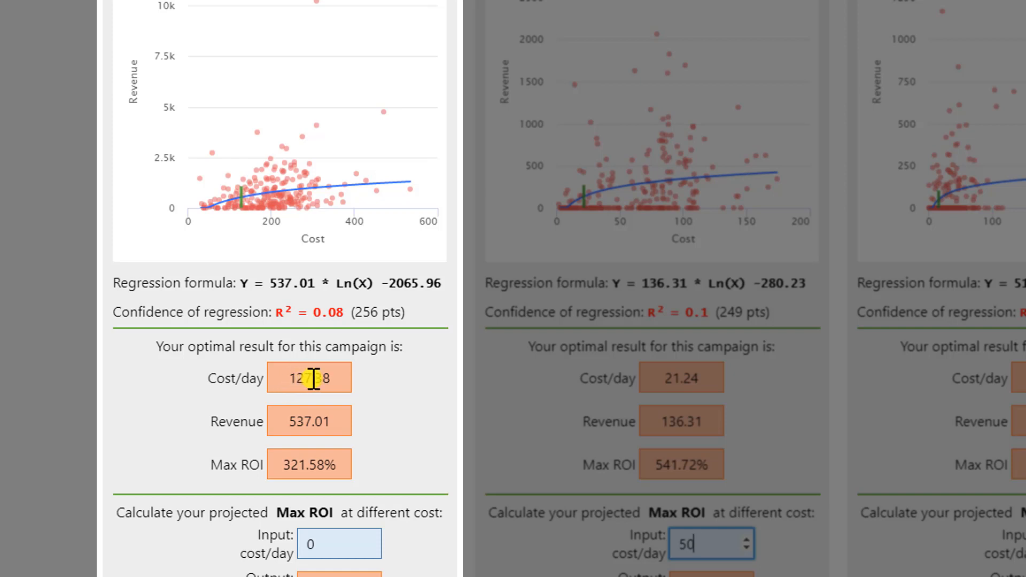
pyautogui.moveTo(142, 541); pyautogui.dragTo(199, 526)
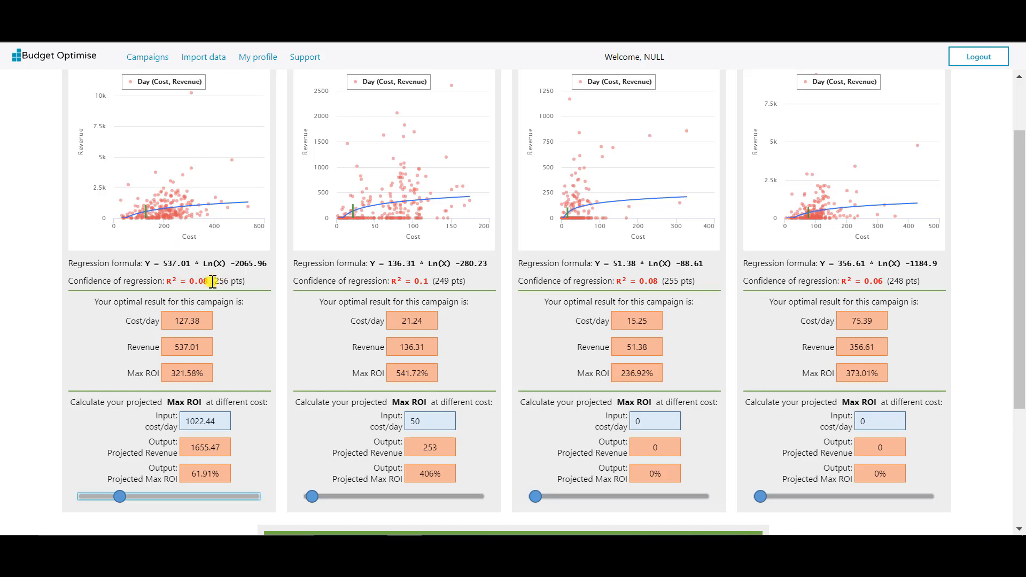
# Run the Max ROI optimization for all campaigns without any constraints or expected improvements.
pyautogui.scroll(-3, 212, 281)
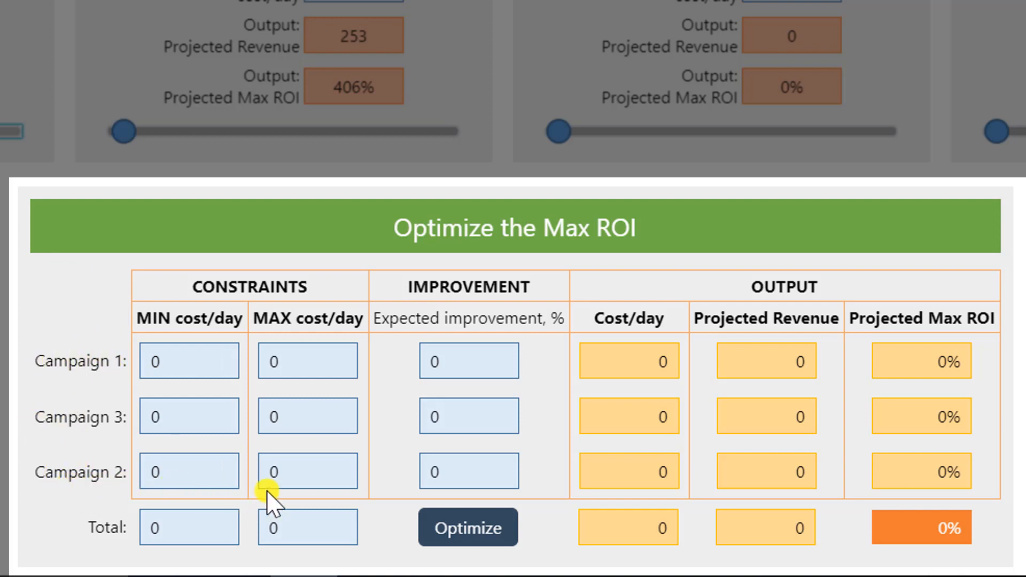
pyautogui.click(483, 528)
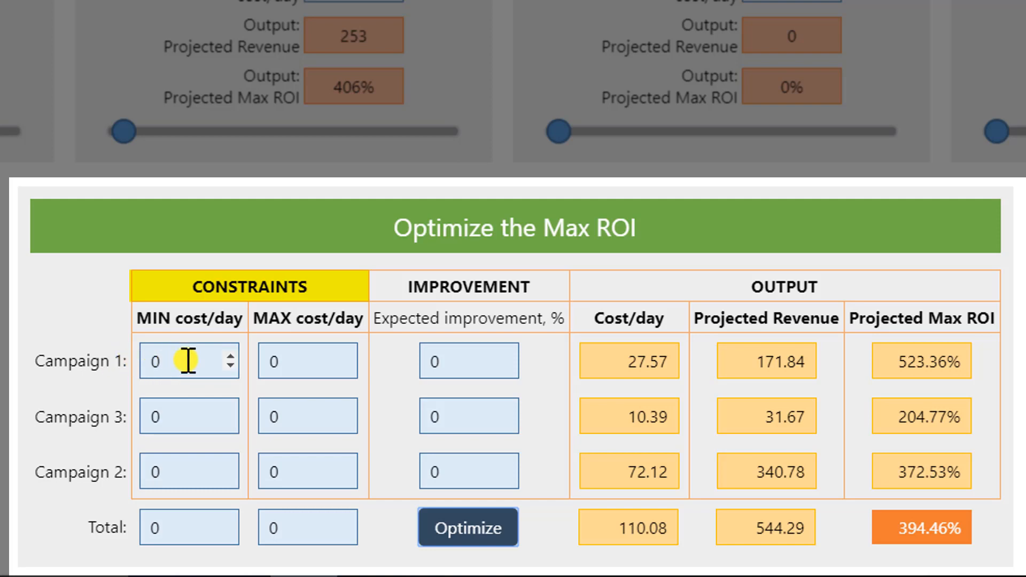
# Constrain Campaign 1 to a maximum cost per day of 20 and Campaign 3 to a minimum of 40, and rerun the optimization.
pyautogui.doubleClick(275, 361)
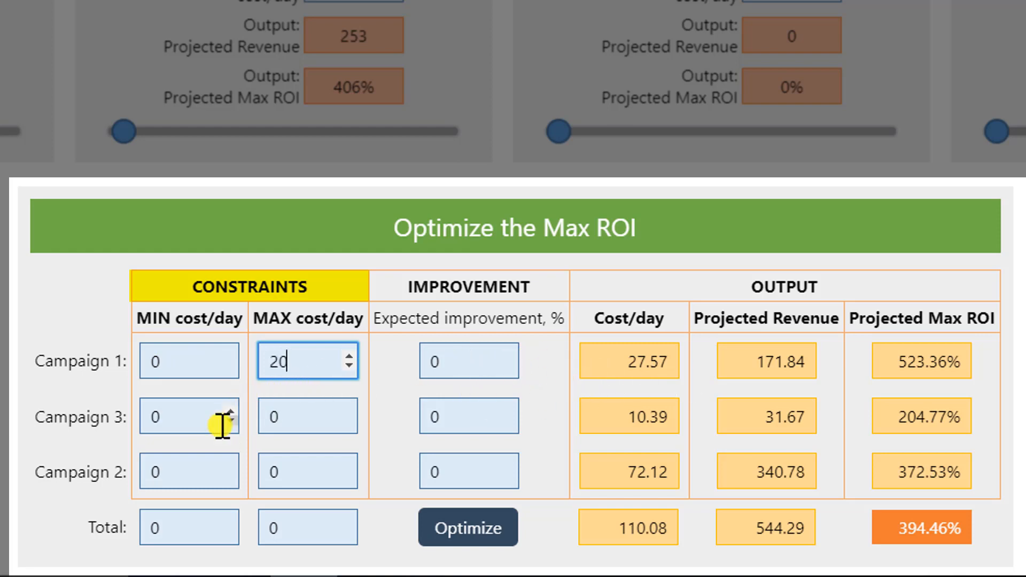
pyautogui.moveTo(188, 426); pyautogui.dragTo(124, 416)
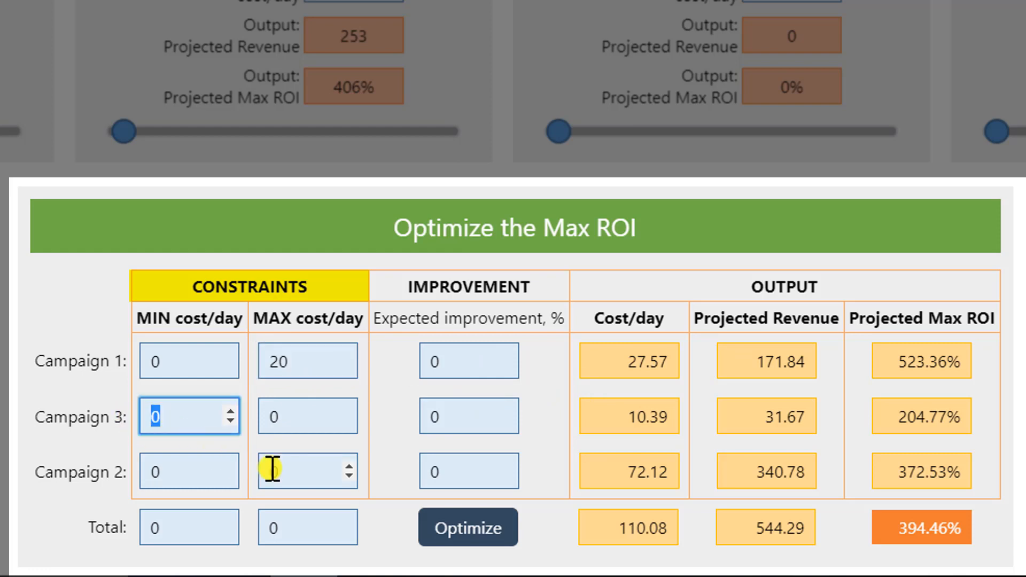
pyautogui.write('40')
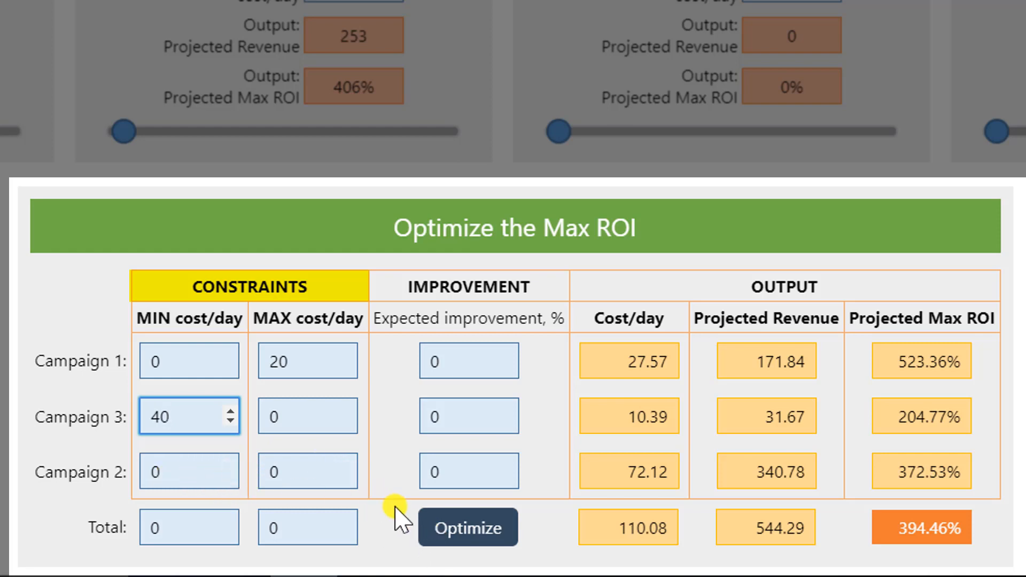
pyautogui.click(459, 529)
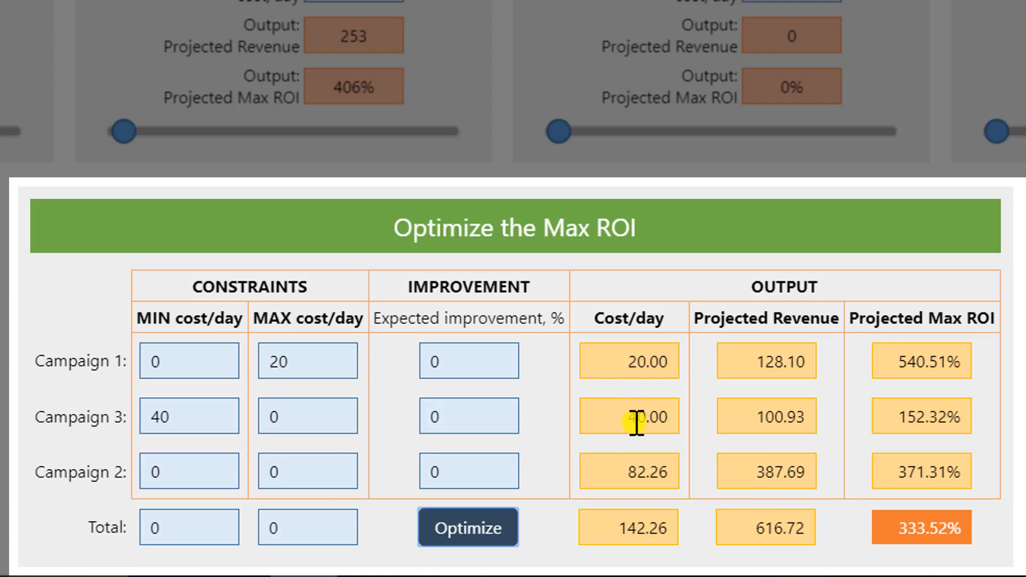
# Set the total minimum cost per day to 200 and optimize the Max ROI again.
pyautogui.doubleClick(200, 522)
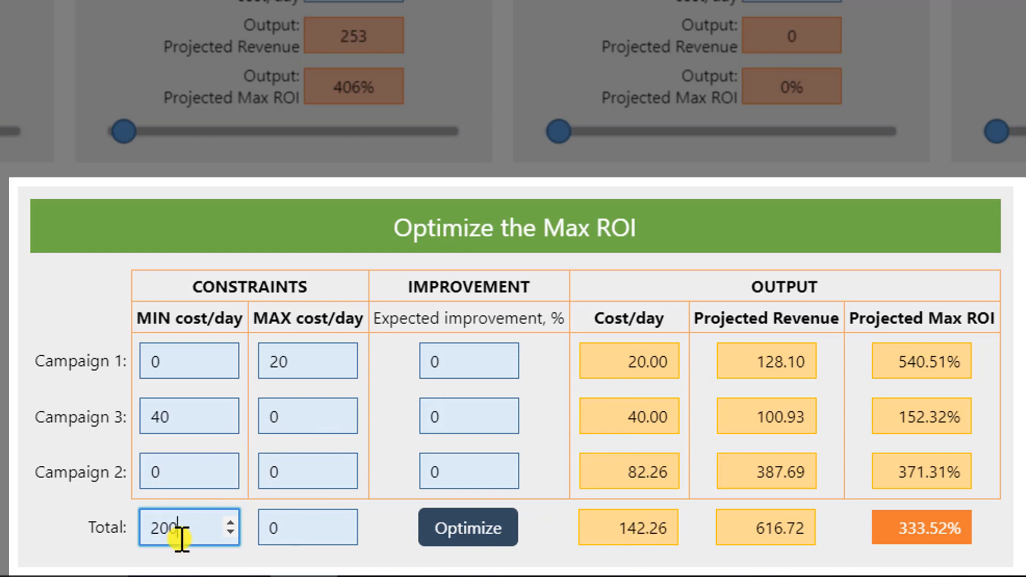
pyautogui.click(463, 528)
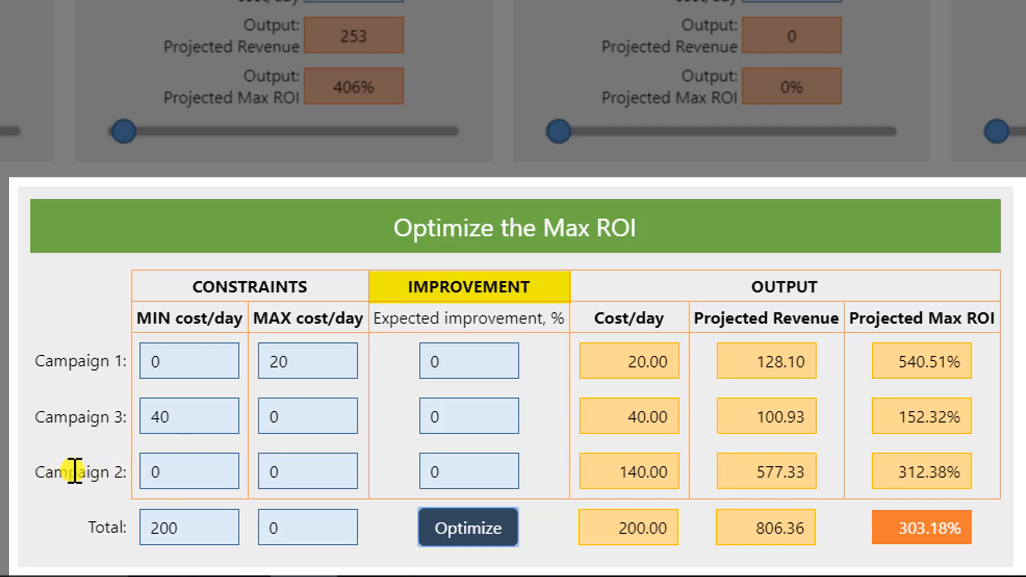
# Set Campaign 2's expected improvement to 10%.
pyautogui.doubleClick(440, 469)
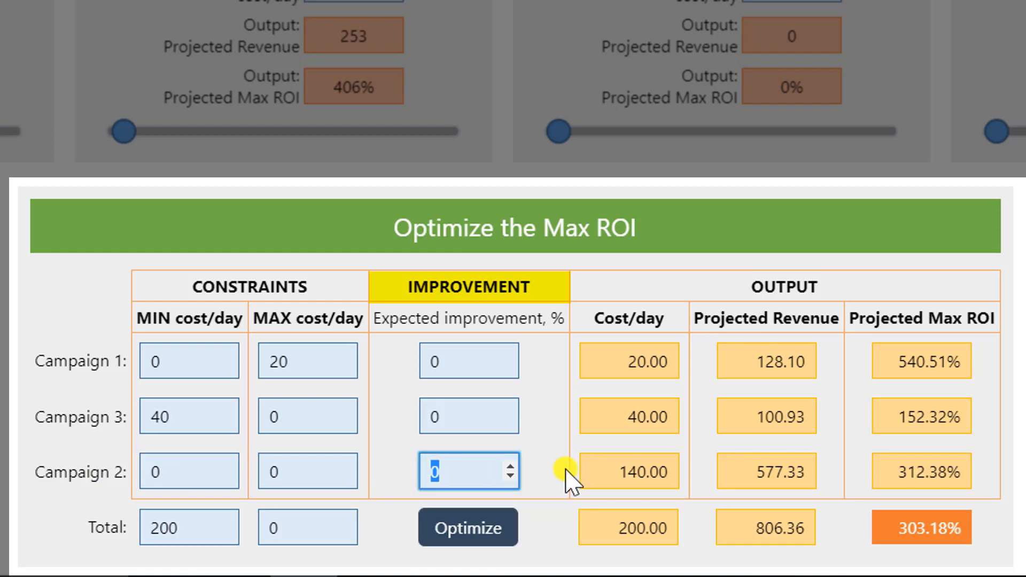
pyautogui.write('10')
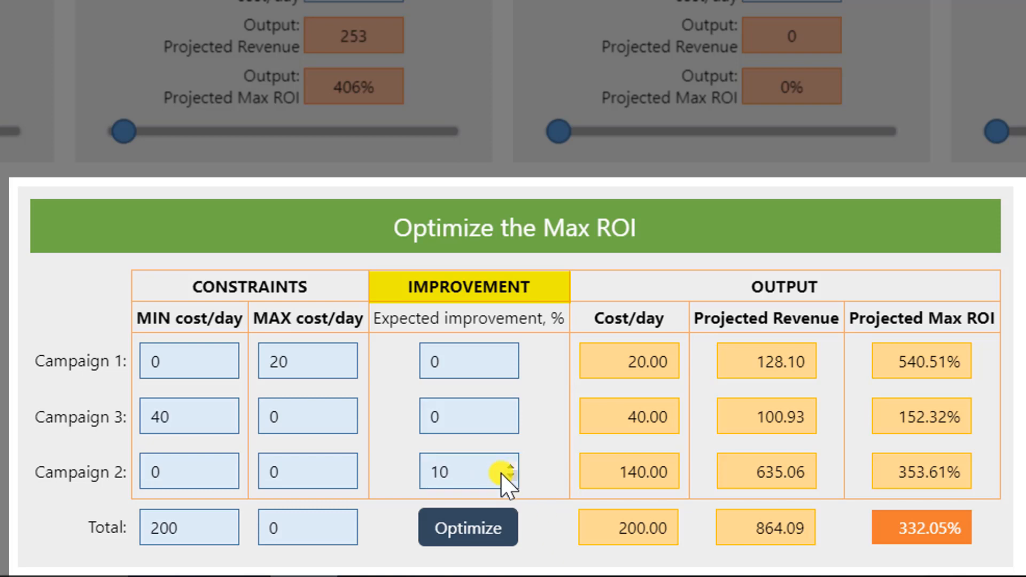
pyautogui.click(486, 494)
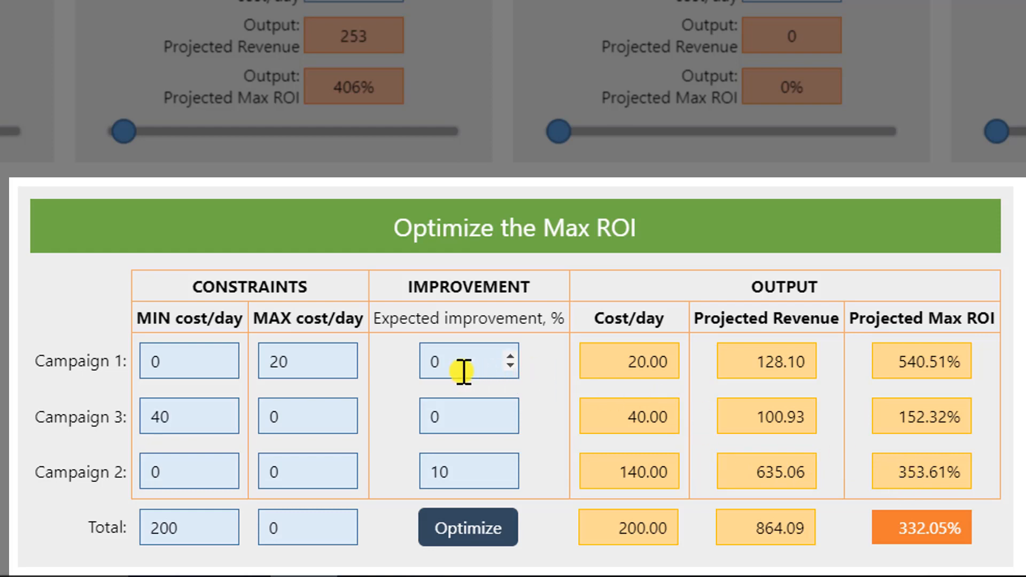
# Try an expected improvement of -100% for Campaign 1, change it to -50%, and rerun the optimization.
pyautogui.moveTo(483, 364); pyautogui.dragTo(416, 364)
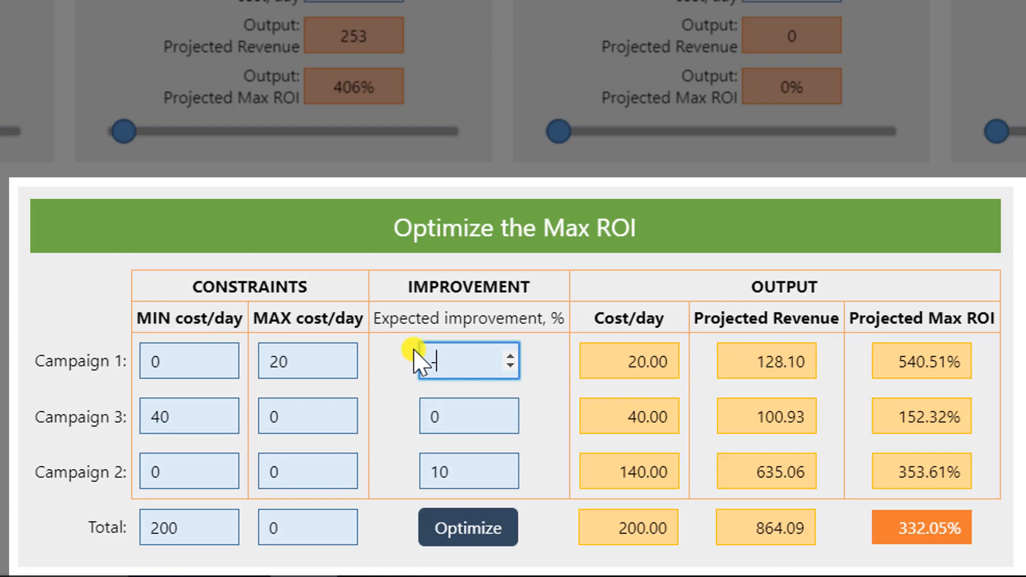
pyautogui.write('-100')
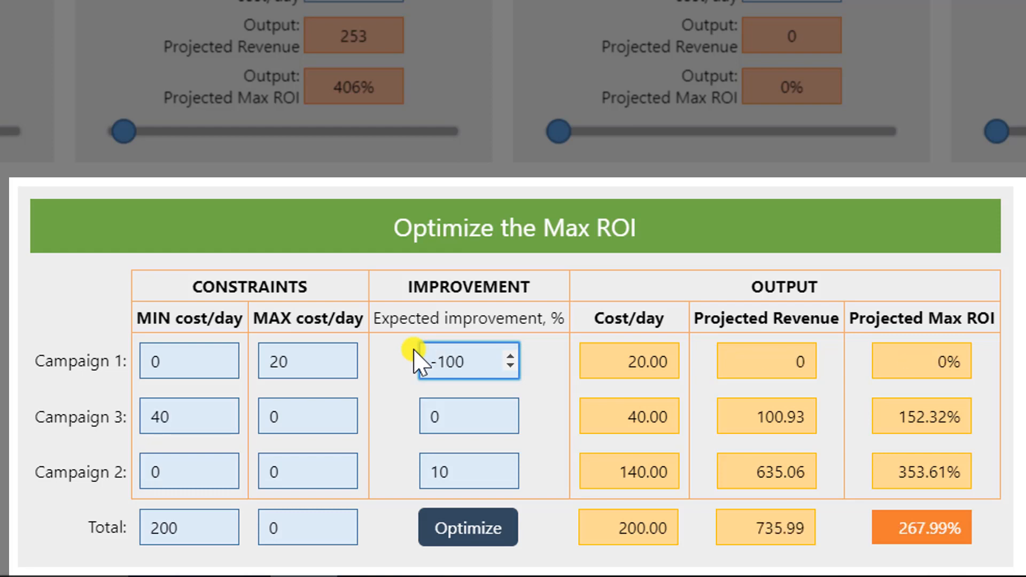
pyautogui.press('BackSpace')
pyautogui.press('BackSpace')
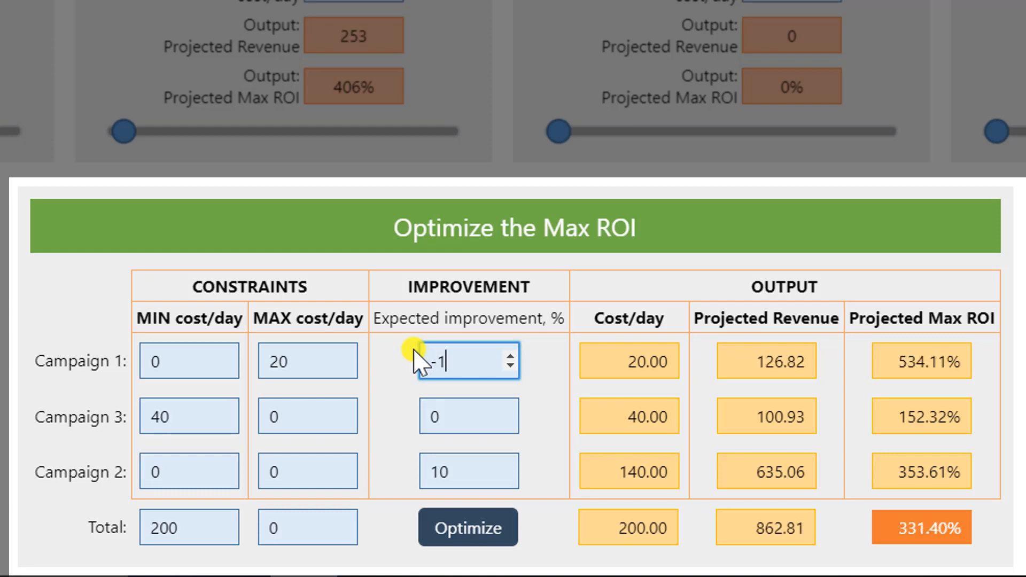
pyautogui.press('BackSpace')
pyautogui.write('50')
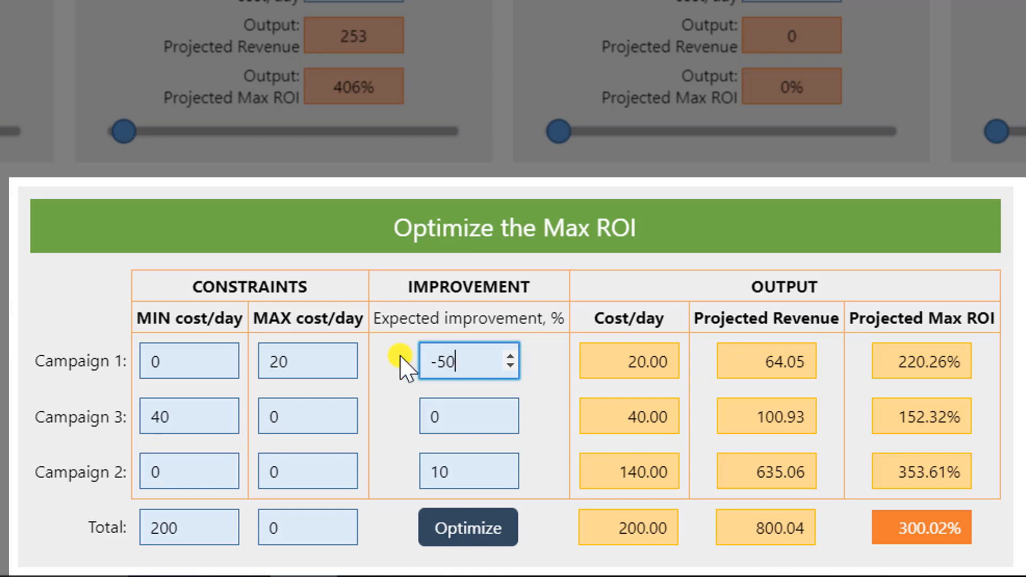
pyautogui.click(521, 380)
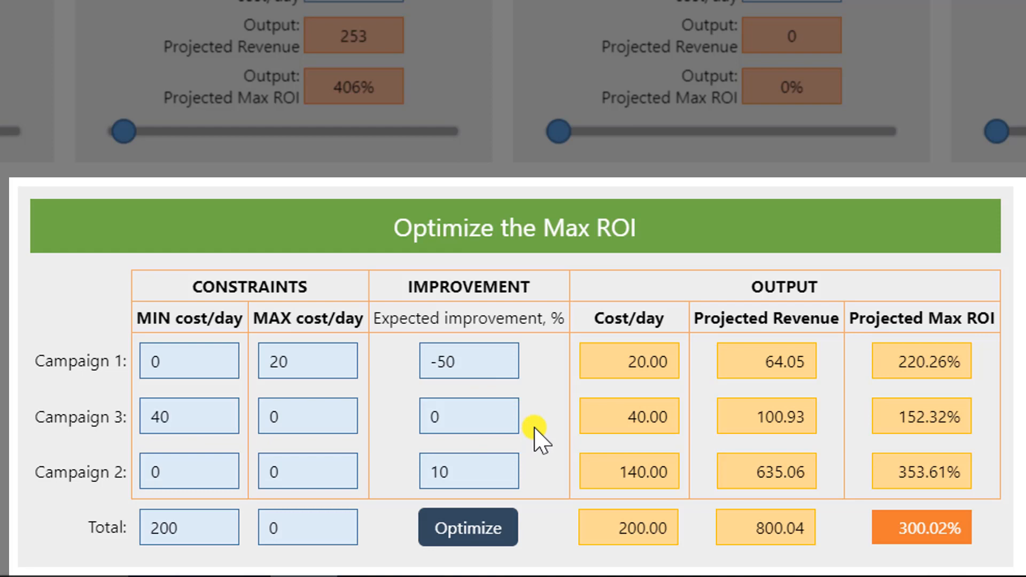
pyautogui.click(481, 531)
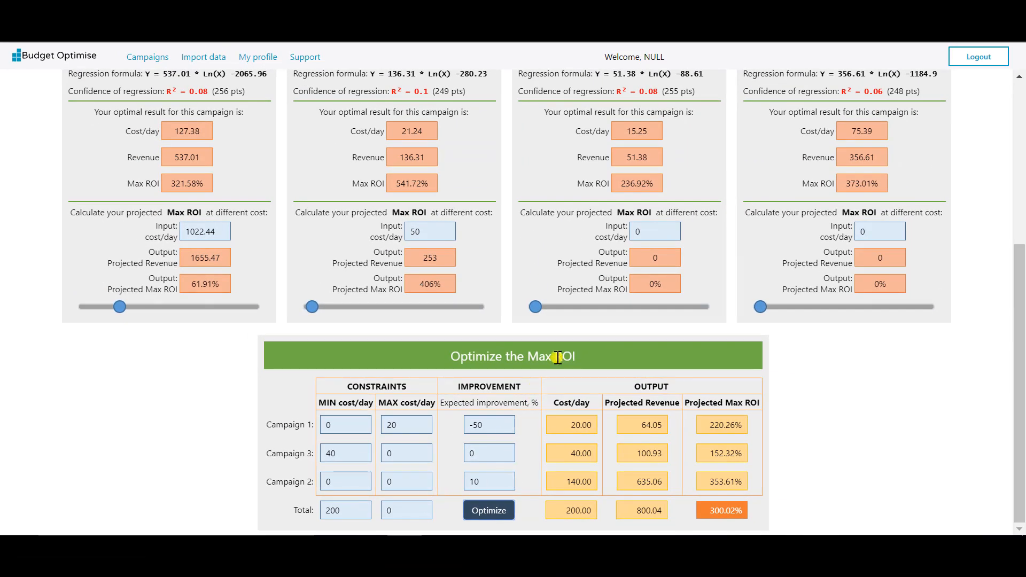
pyautogui.scroll(2, 543, 348)
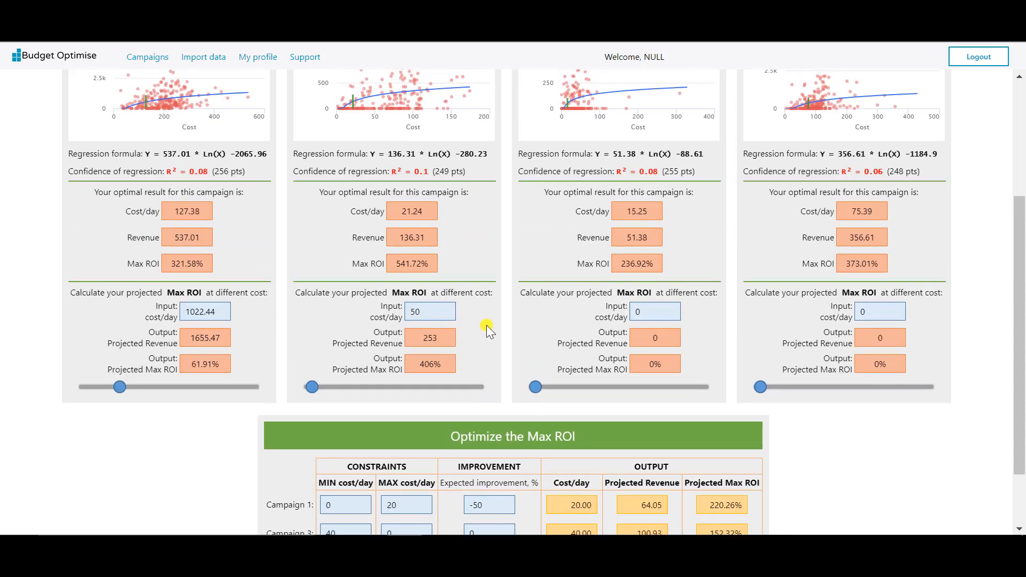
# Return to the campaign list, select all AdWords Client X campaigns, and optimize them for ROI.
pyautogui.scroll(4, 492, 394)
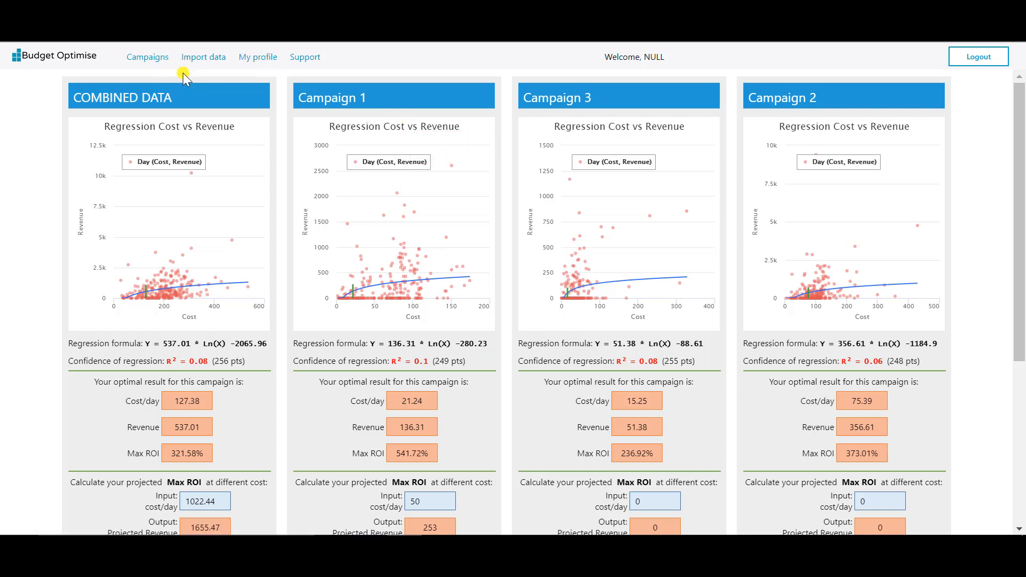
pyautogui.click(159, 62)
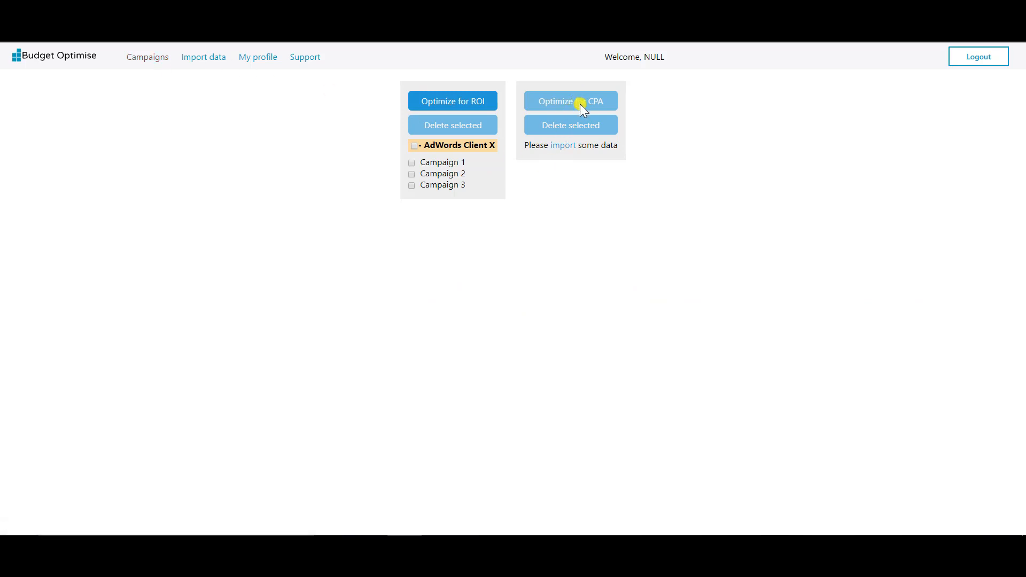
pyautogui.click(414, 146)
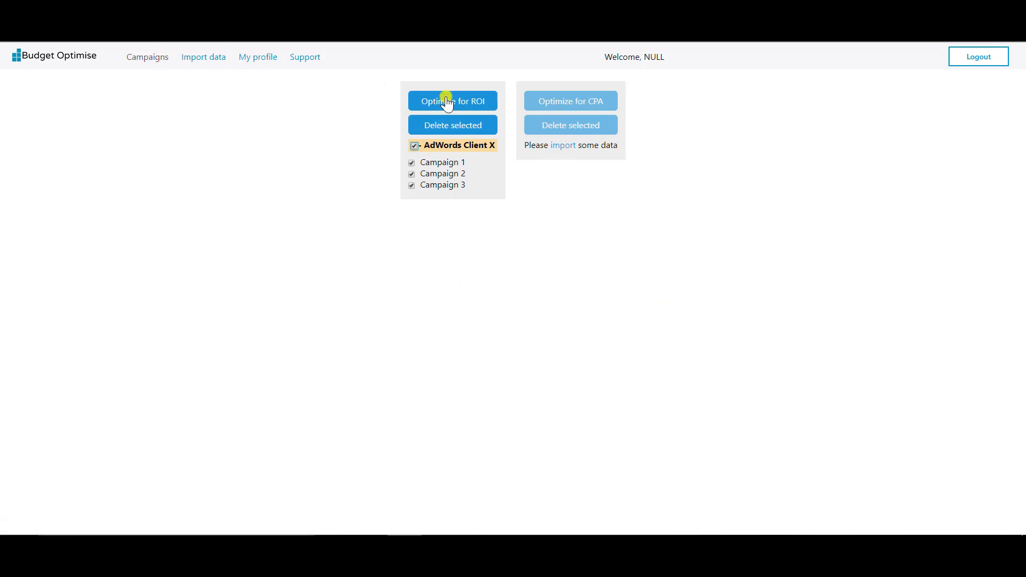
pyautogui.click(442, 100)
# Review the campaigns' regression charts, optimal results, projection calculators and the Max ROI optimization table.
pyautogui.scroll(-3, 581, 132)
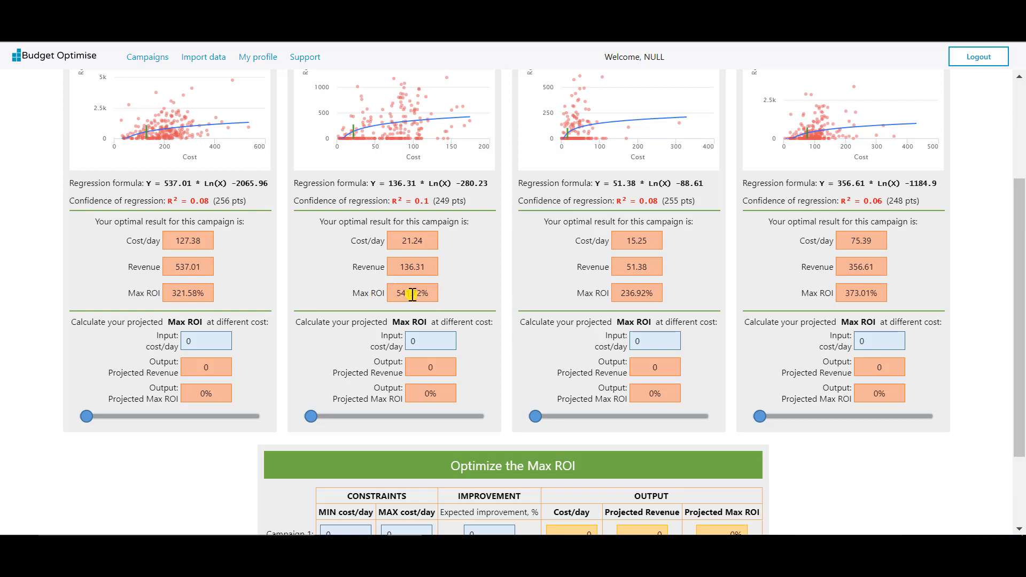
pyautogui.scroll(-2, 748, 486)
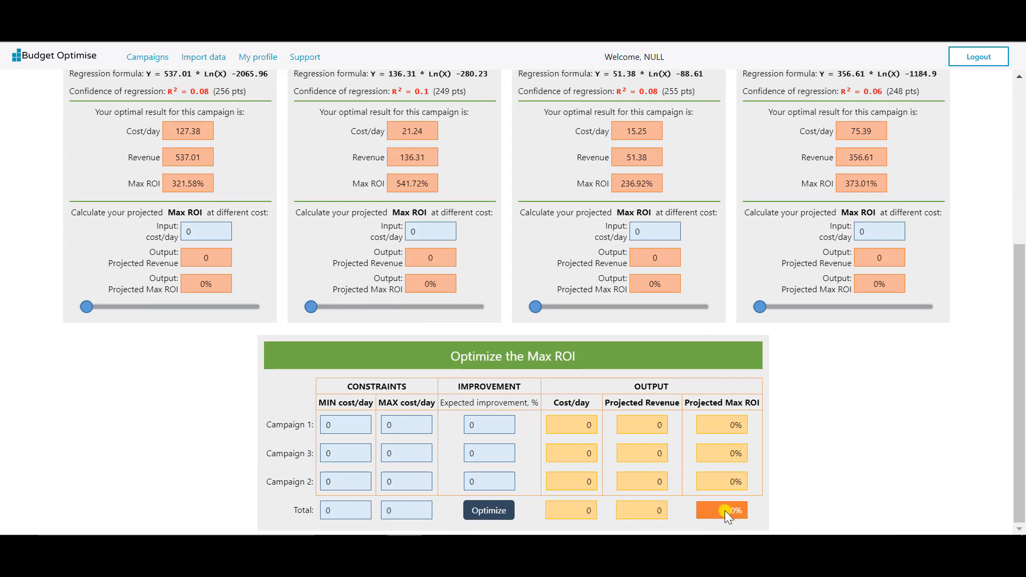
pyautogui.scroll(5, 725, 511)
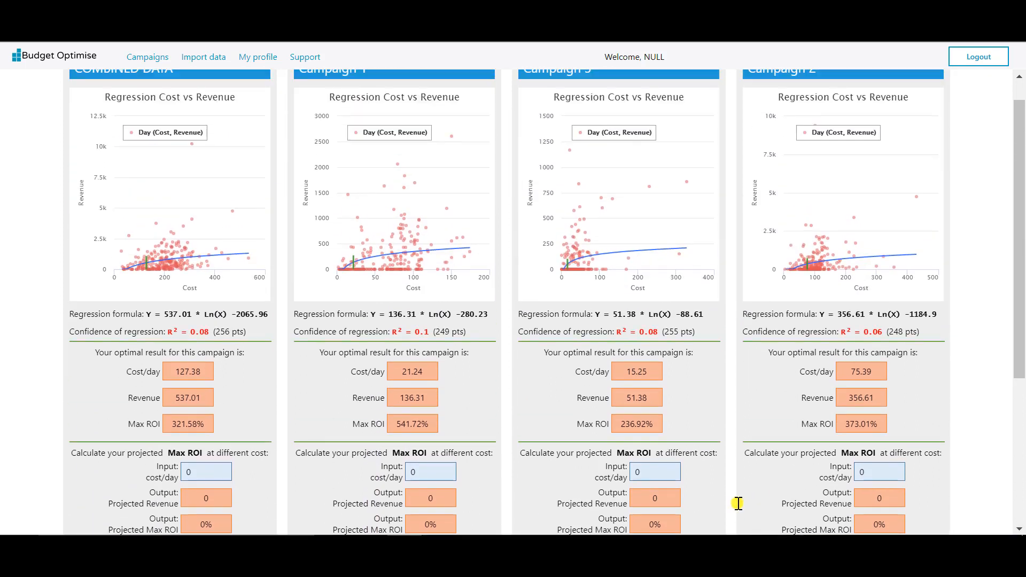
pyautogui.scroll(1, 738, 503)
pyautogui.scroll(-5, 733, 496)
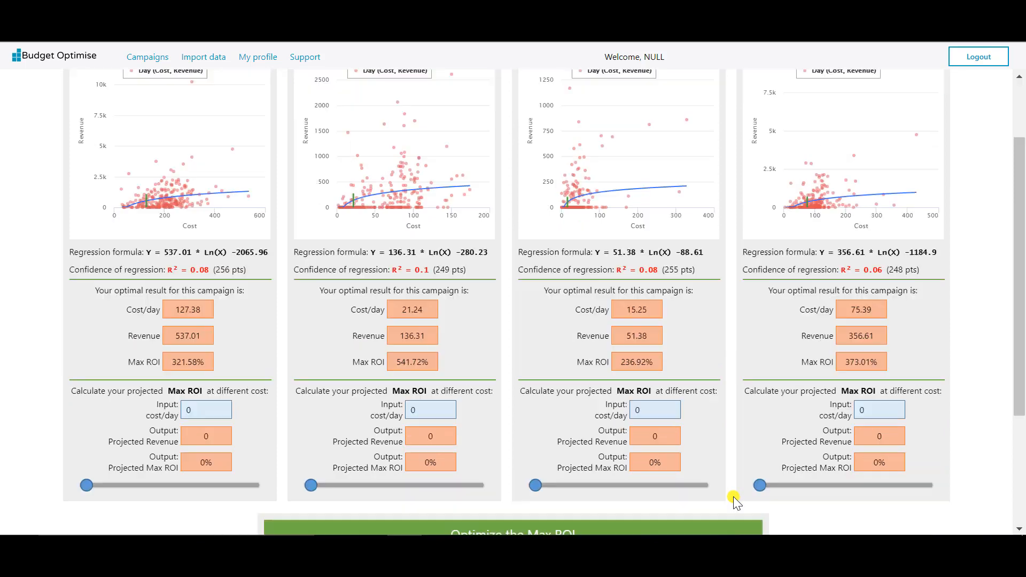